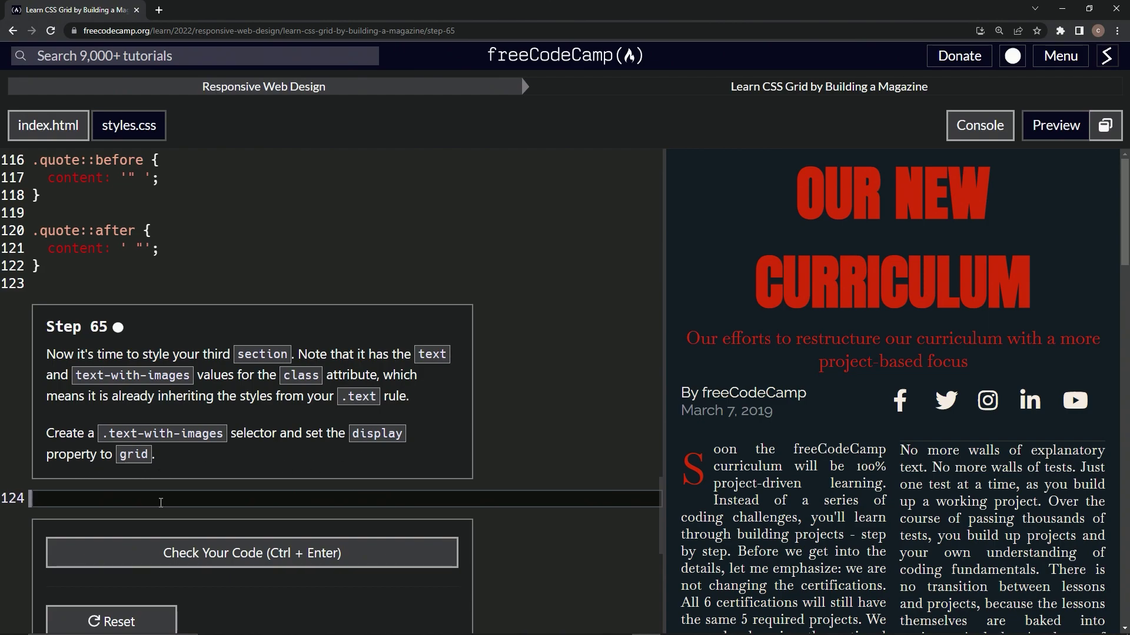
text(.text)
text(-with-images)
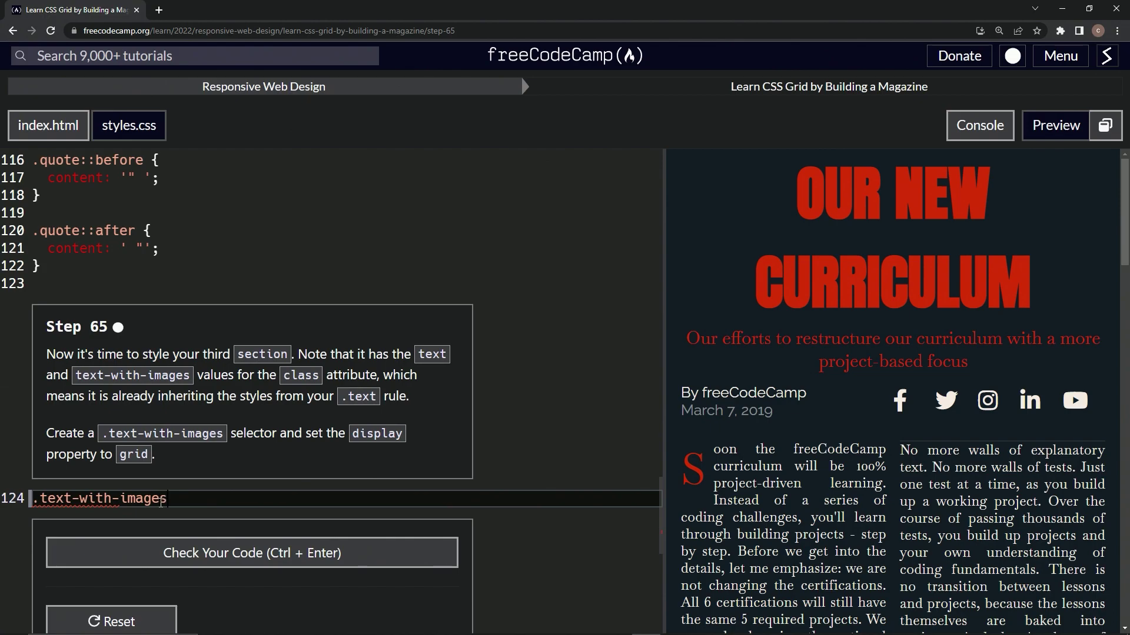
text( {)
- Add a .text-with-images rule with display: grid; at line 124 of styles.css
key(Return)
text(dispalay: grid;)
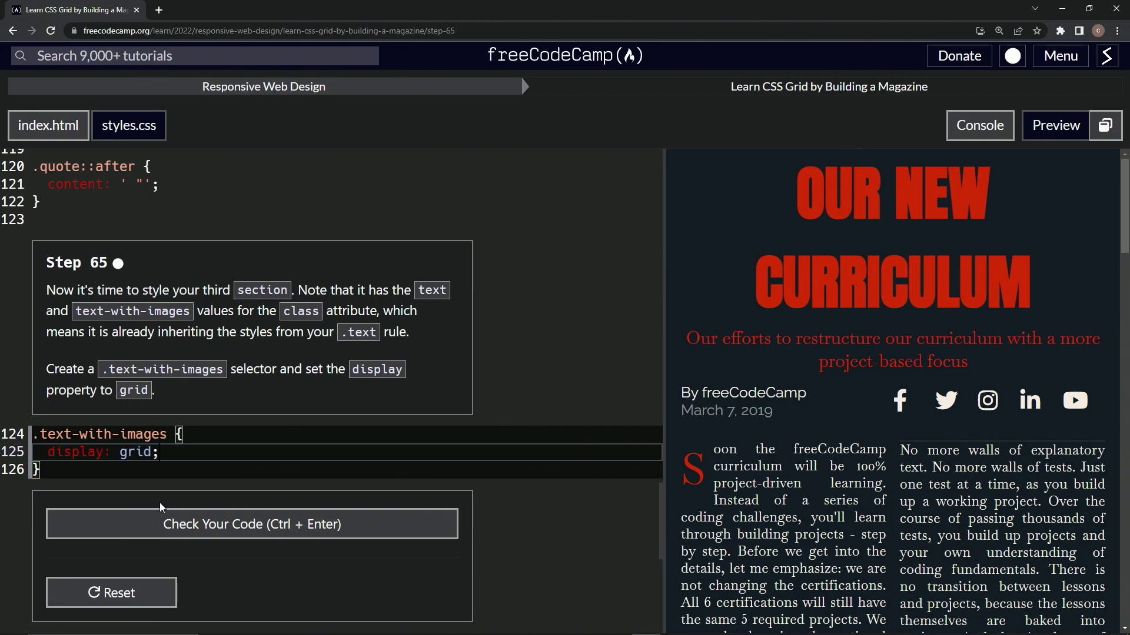
scroll(794, 283, down, 5)
scroll(826, 296, down, 10)
scroll(825, 296, down, 5)
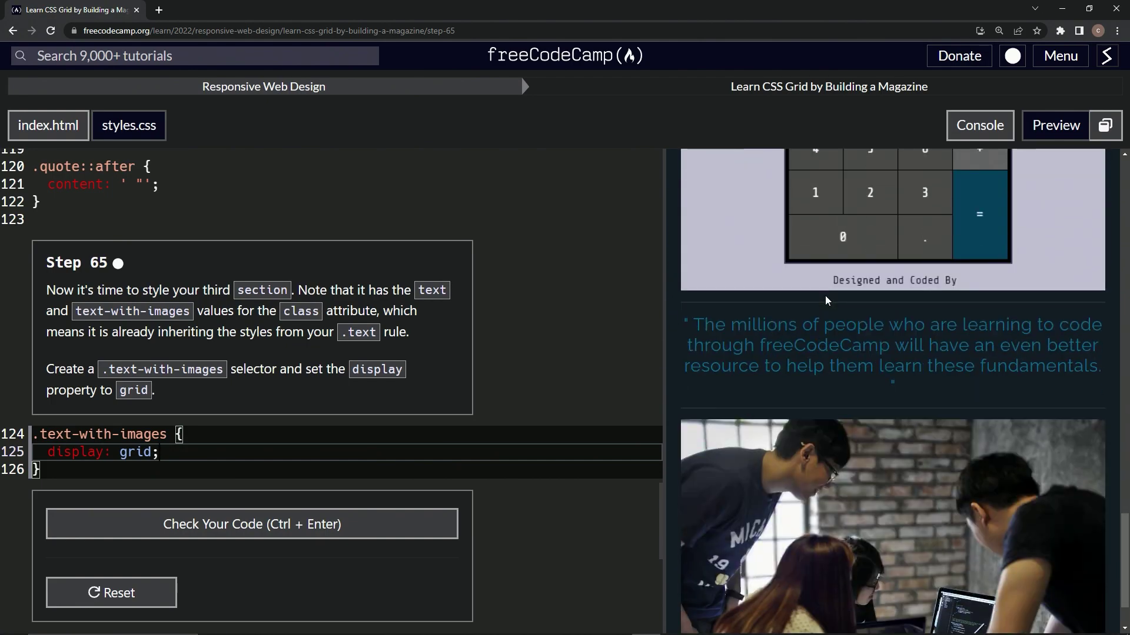
scroll(826, 296, down, 3)
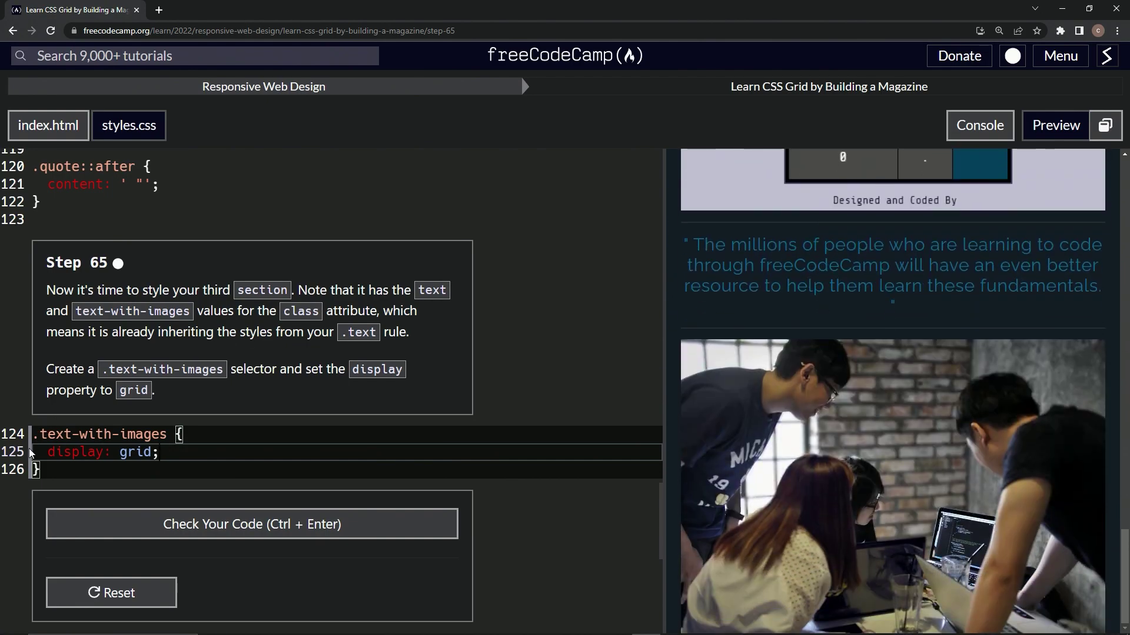
- Delete the leading dot of the .text-with-images selector to retype it
click(40, 434)
key(BackSpace)
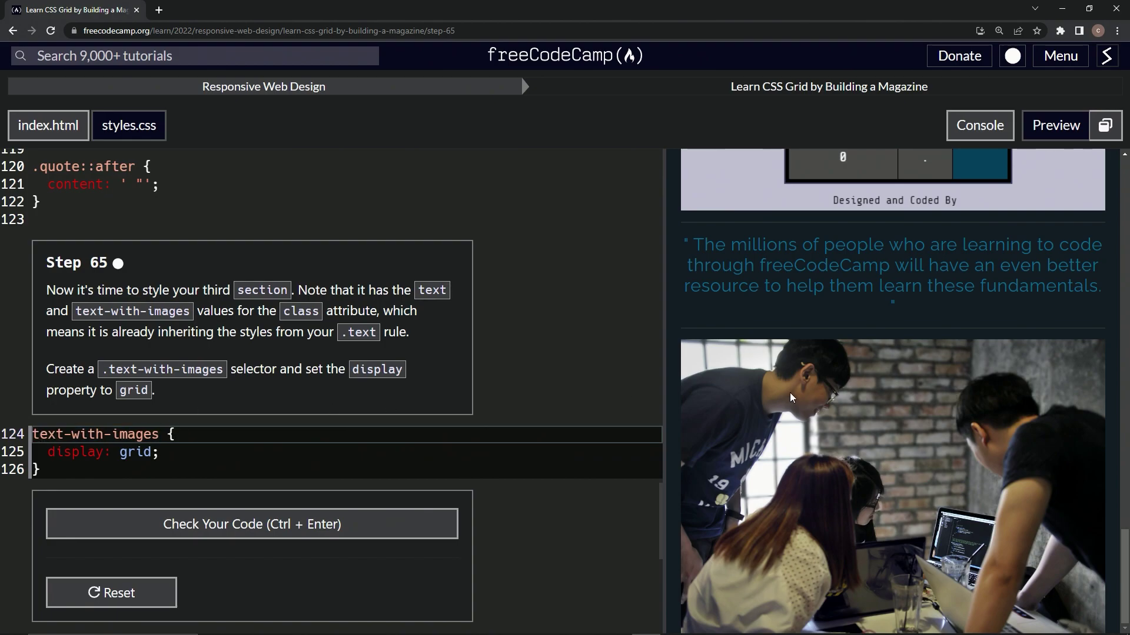
text(.)
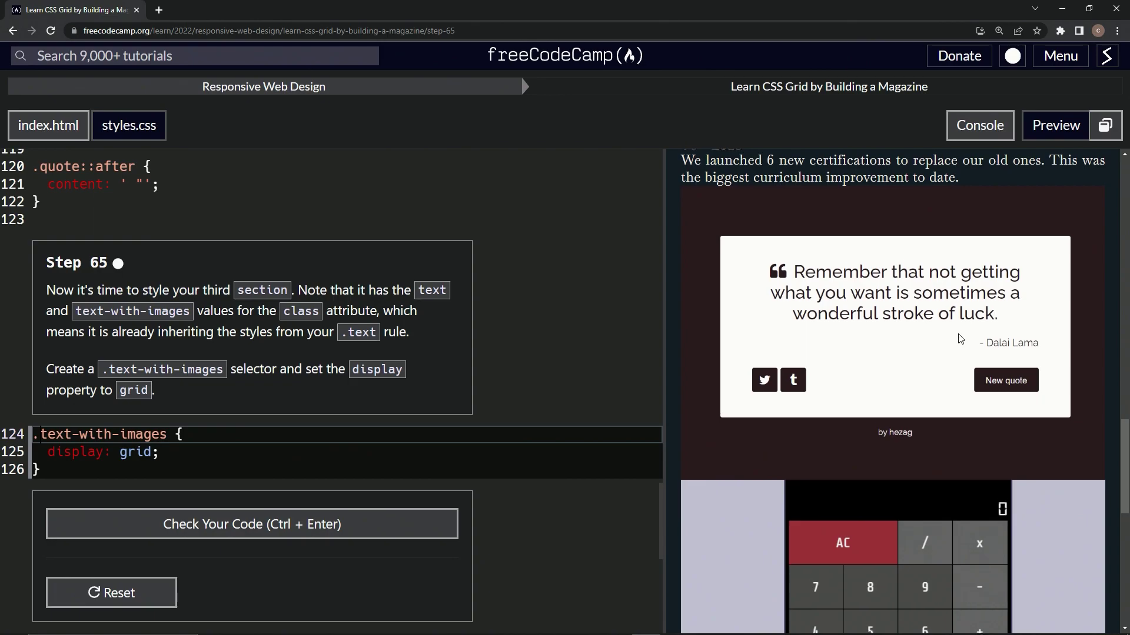
- Check the step 65 code and submit it to advance to step 66
click(270, 527)
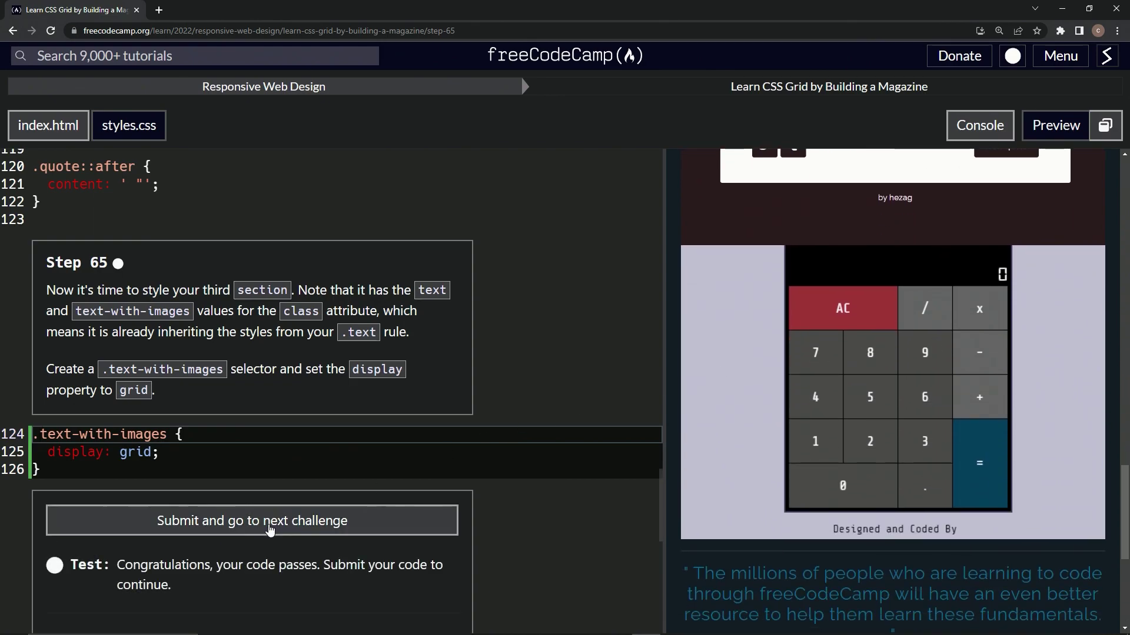
click(270, 528)
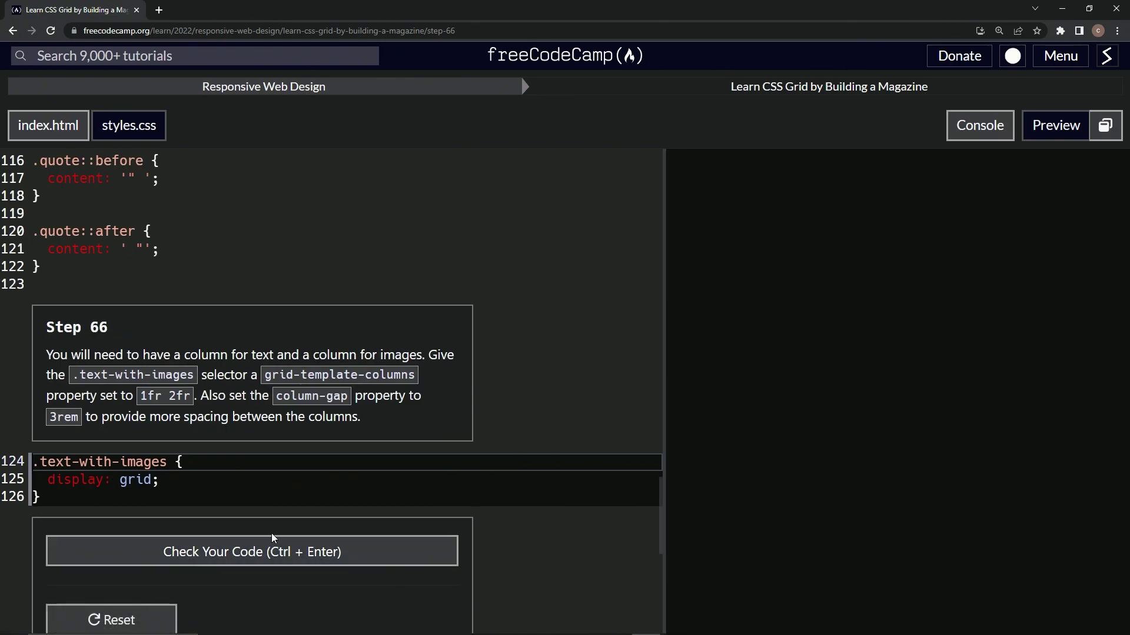